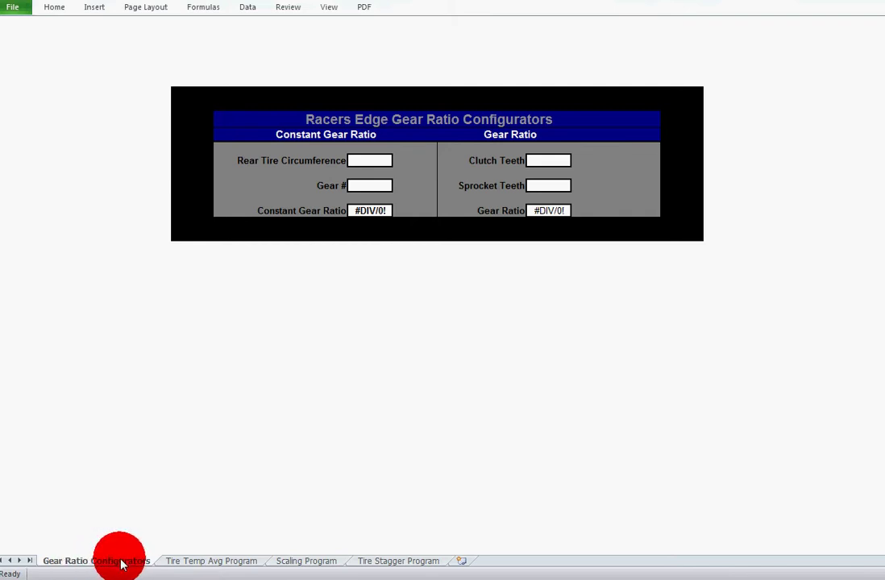
Look over the tire temperature, kart scaling and tire stagger sheets, then return to the gear ratio sheet.
{"action": "left_click", "coordinate": [208, 562]}
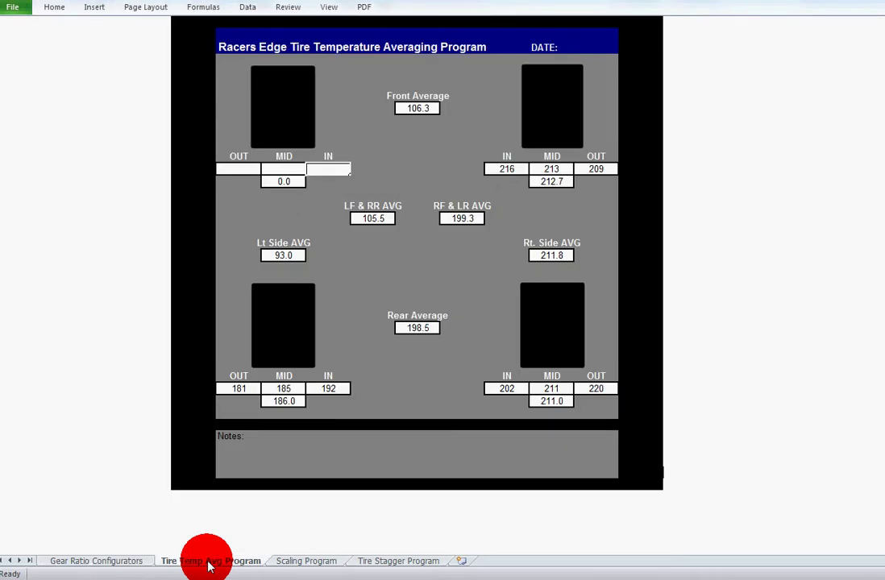
{"action": "left_click", "coordinate": [316, 567]}
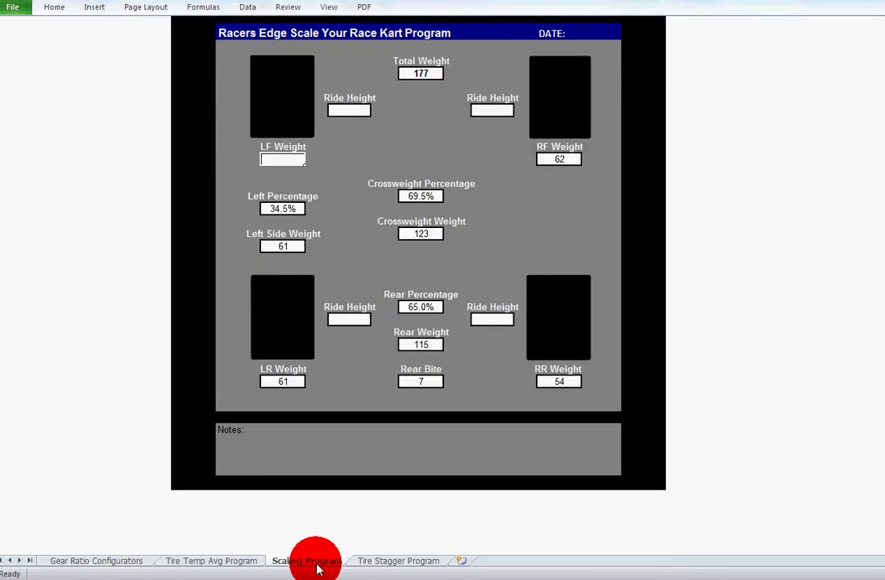
{"action": "left_click", "coordinate": [417, 563]}
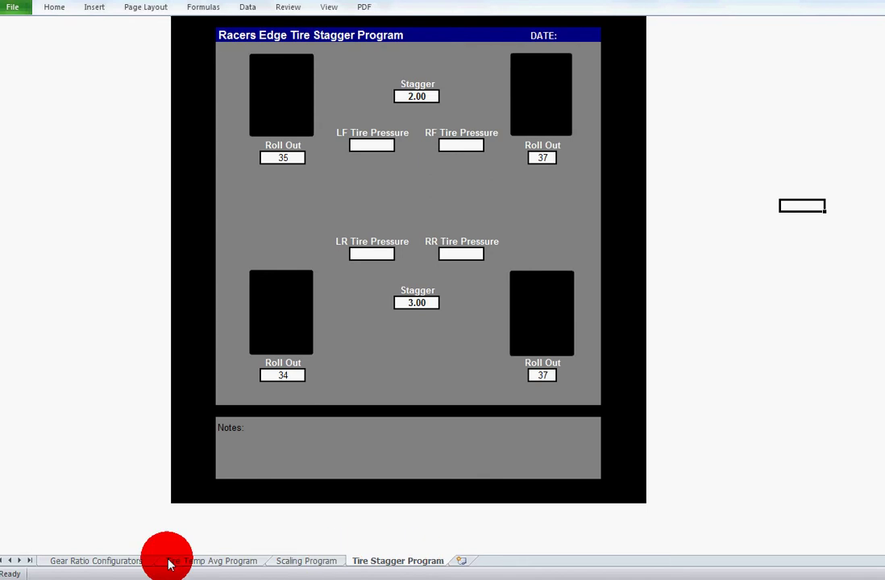
{"action": "left_click", "coordinate": [95, 563]}
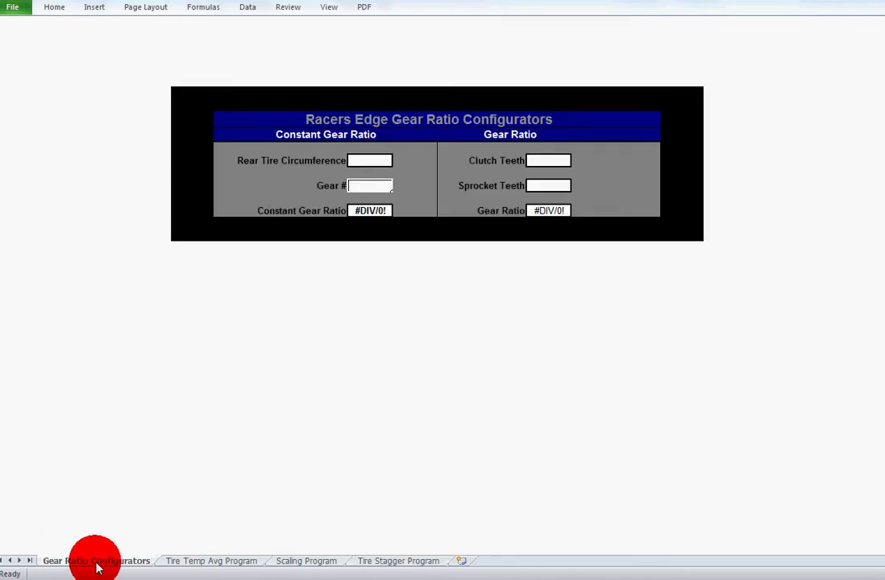
Enter rear tire circumference 39 and gear 58, giving a 0.672 constant gear ratio.
{"action": "left_click", "coordinate": [363, 161]}
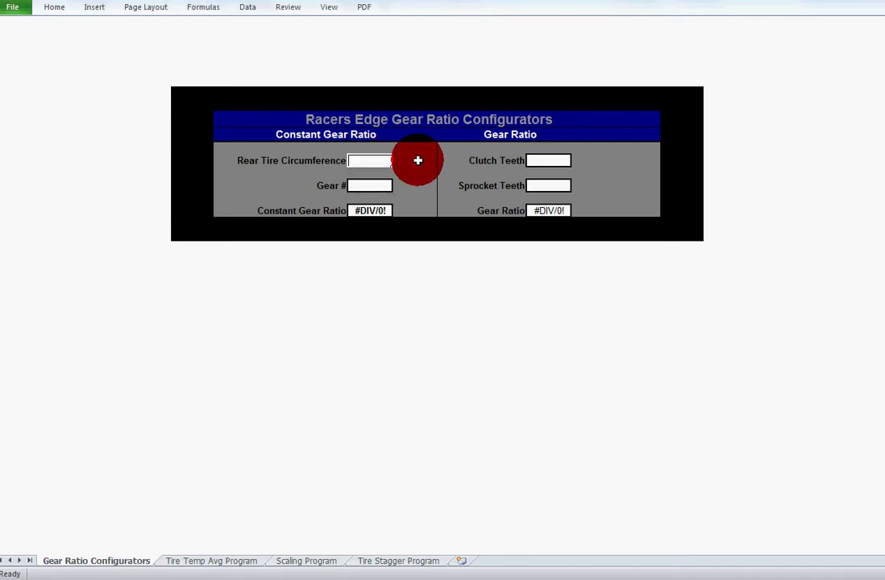
{"action": "type", "text": "39"}
{"action": "left_click", "coordinate": [377, 186]}
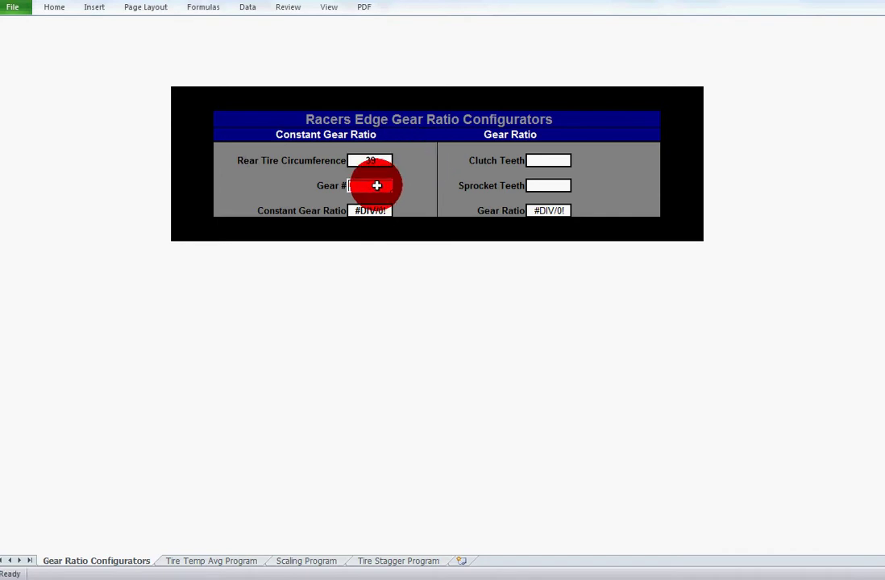
{"action": "type", "text": "58"}
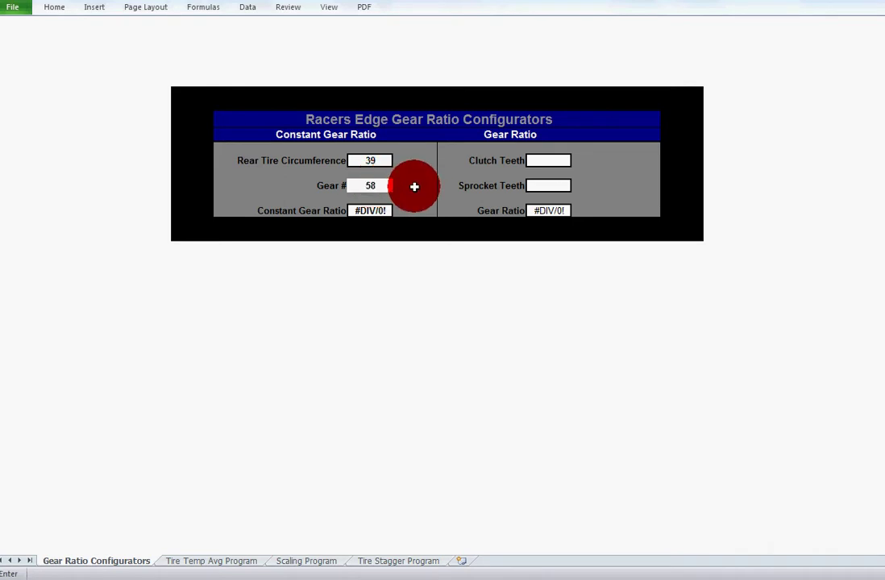
{"action": "left_click", "coordinate": [415, 187]}
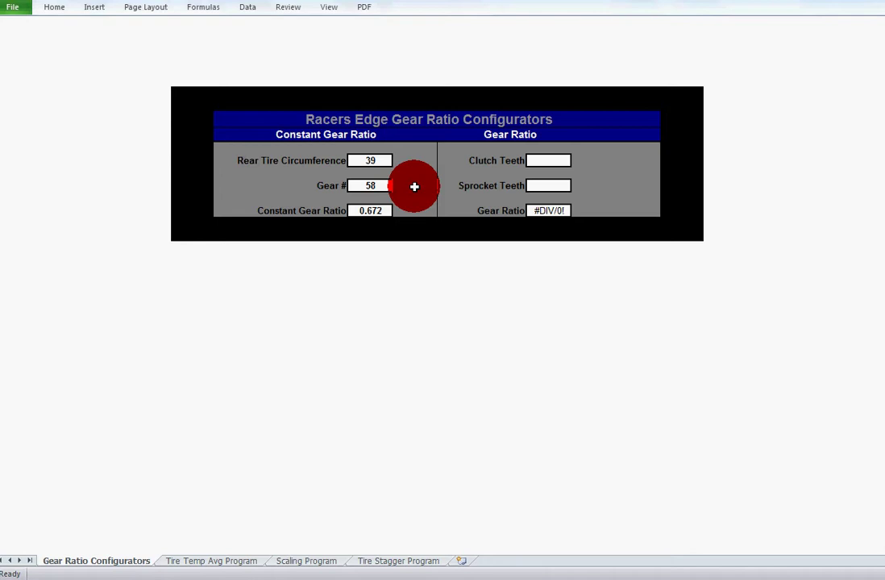
{"action": "mouse_move", "coordinate": [414, 186]}
{"action": "left_mouse_down"}
{"action": "mouse_move", "coordinate": [407, 163]}
{"action": "mouse_move", "coordinate": [376, 204]}
{"action": "mouse_move", "coordinate": [377, 158]}
{"action": "mouse_move", "coordinate": [376, 187]}
{"action": "left_mouse_up"}
Enter 12 clutch teeth and 70 sprocket teeth so the Gear Ratio shows 5.83.
{"action": "left_click", "coordinate": [441, 191]}
{"action": "left_click", "coordinate": [545, 163]}
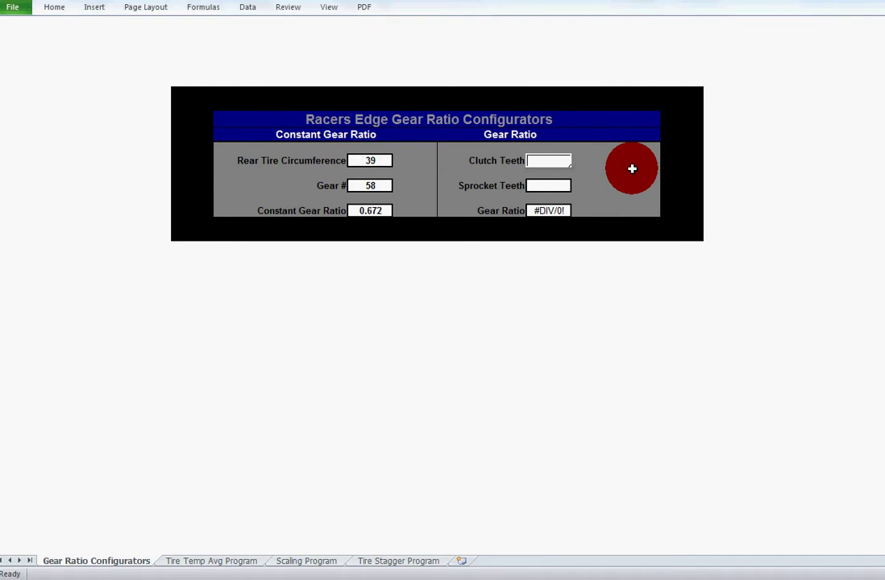
{"action": "type", "text": "12"}
{"action": "left_click", "coordinate": [560, 186]}
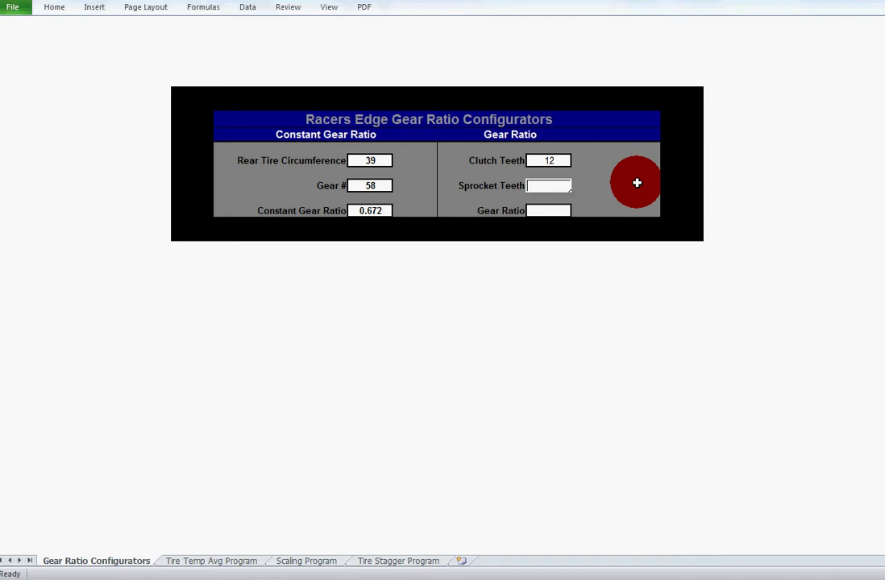
{"action": "type", "text": "70"}
{"action": "left_click", "coordinate": [623, 173]}
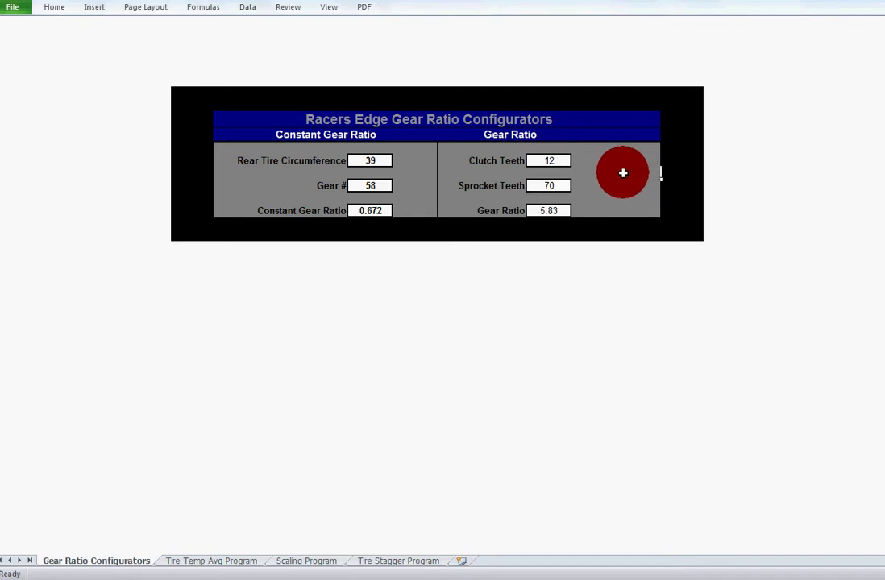
On the Tire Temp Avg Program sheet, enter front-left temperatures 174 OUT, 176 MID and 179 IN.
{"action": "left_click", "coordinate": [239, 562]}
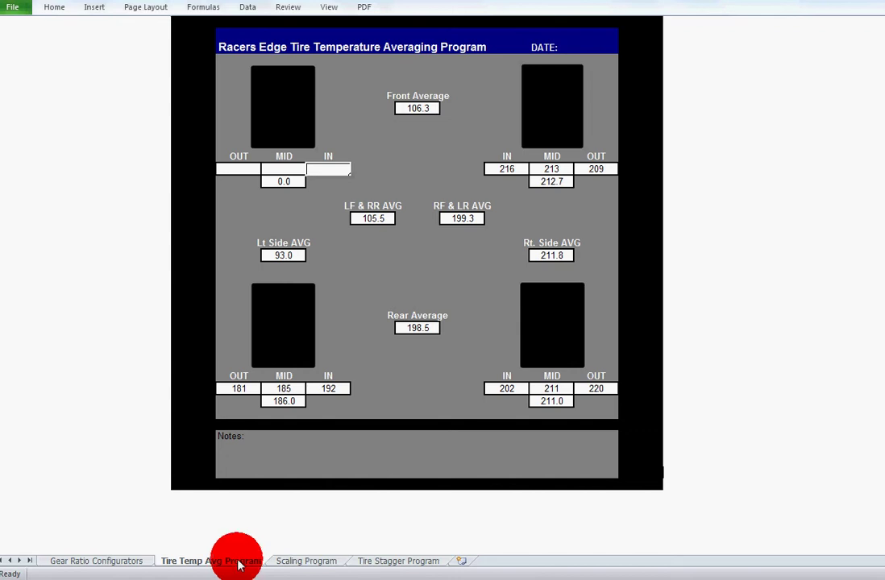
{"action": "left_click_drag", "start_coordinate": [241, 168], "coordinate": [309, 167]}
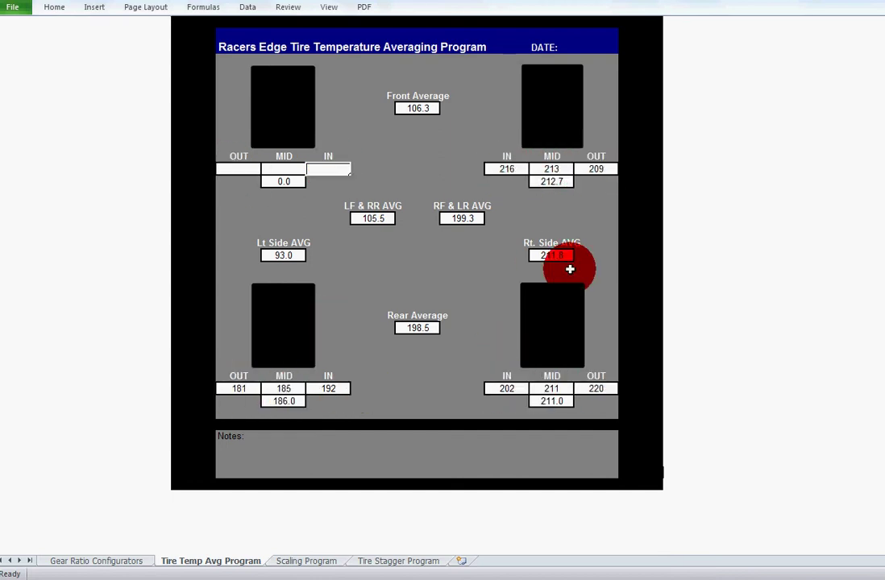
{"action": "left_click", "coordinate": [242, 169]}
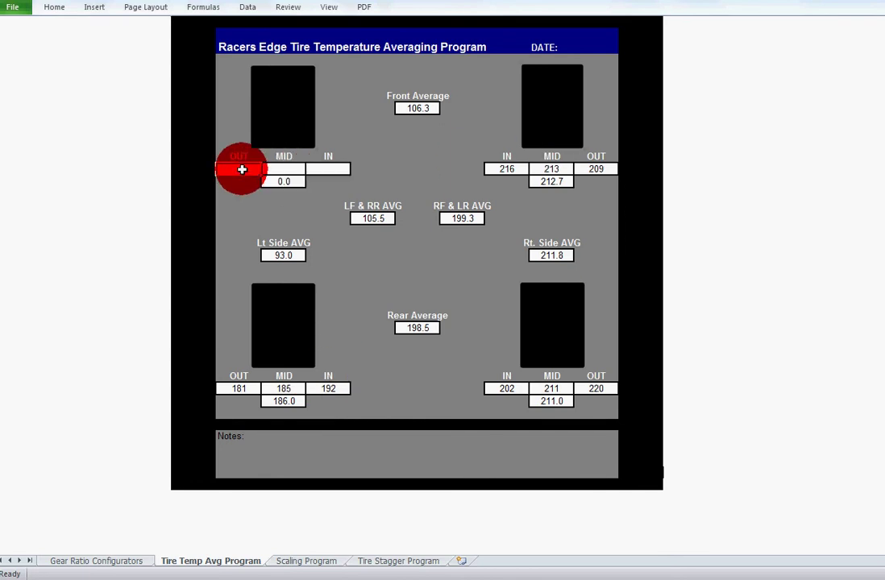
{"action": "type", "text": "174"}
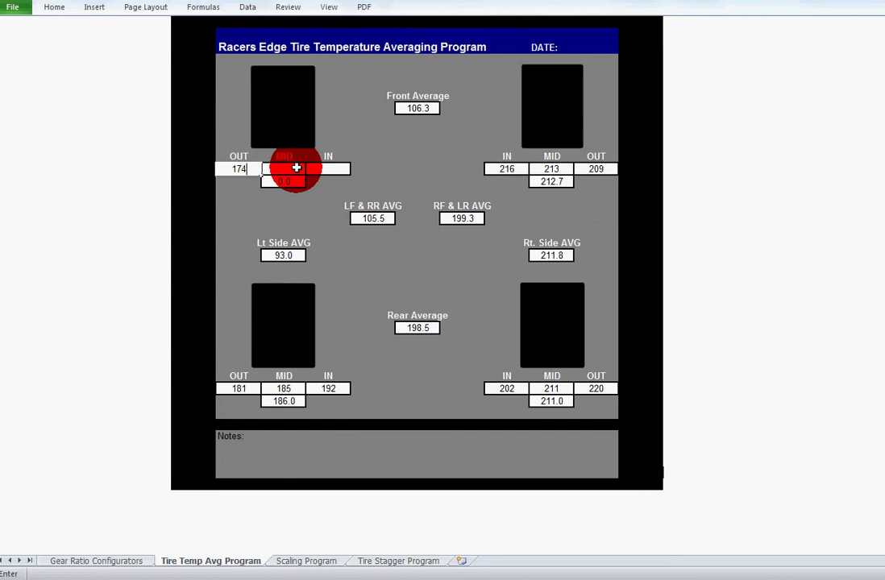
{"action": "left_click", "coordinate": [296, 168]}
{"action": "type", "text": "18"}
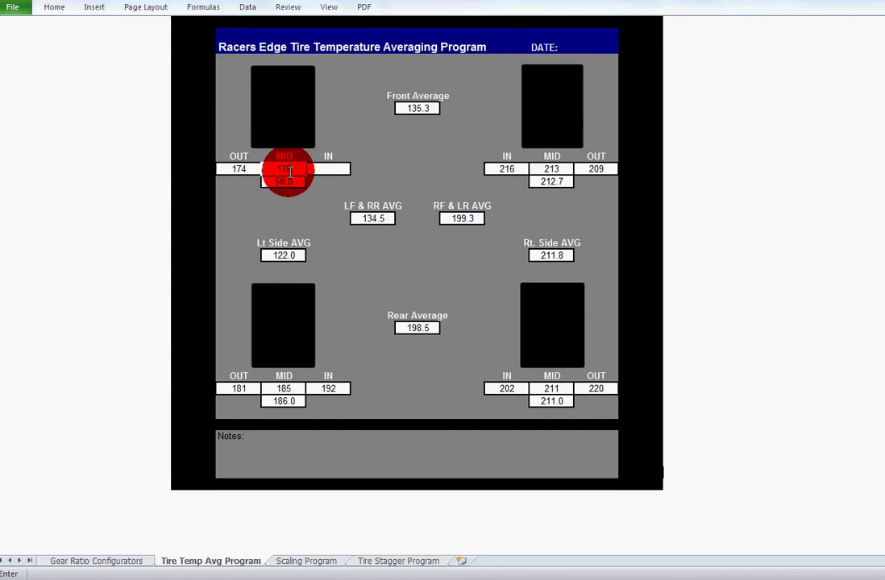
{"action": "type", "text": "6"}
{"action": "left_click", "coordinate": [331, 166]}
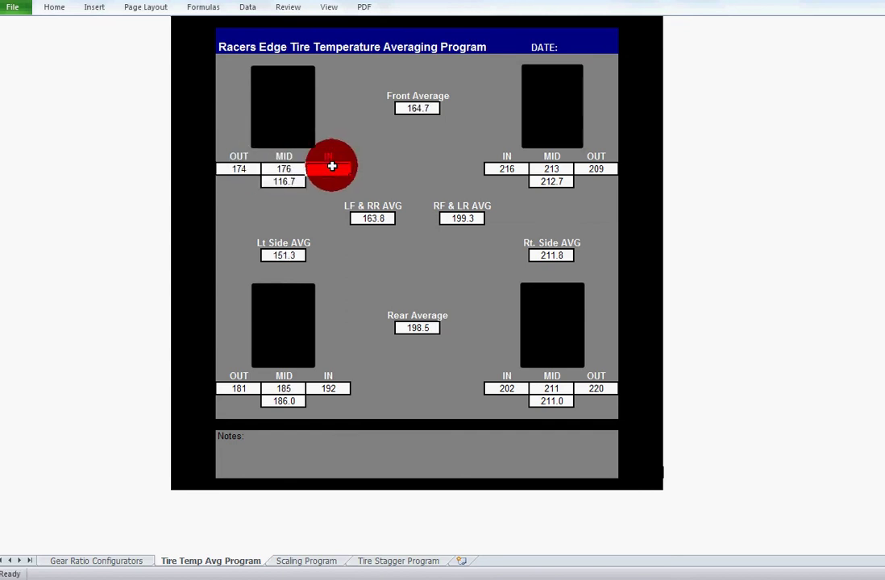
{"action": "type", "text": "179"}
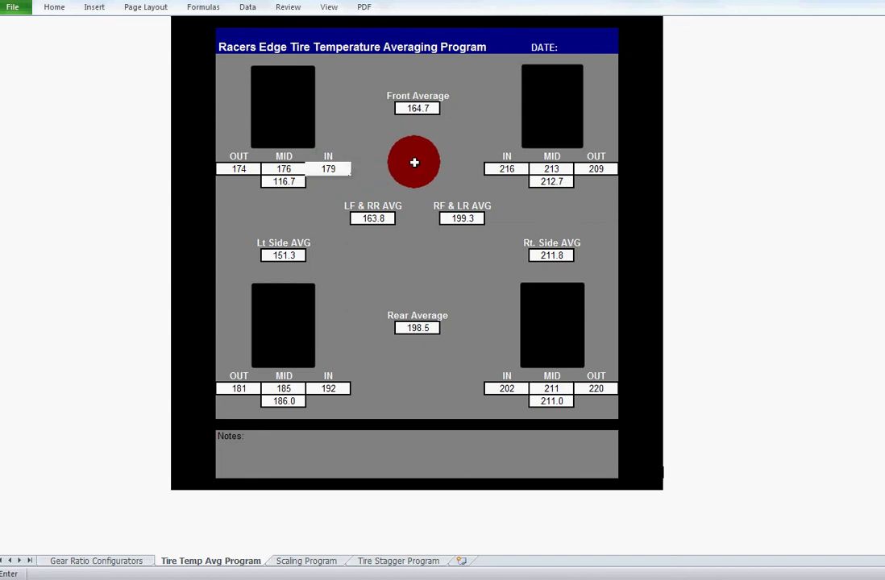
{"action": "key", "text": "Return"}
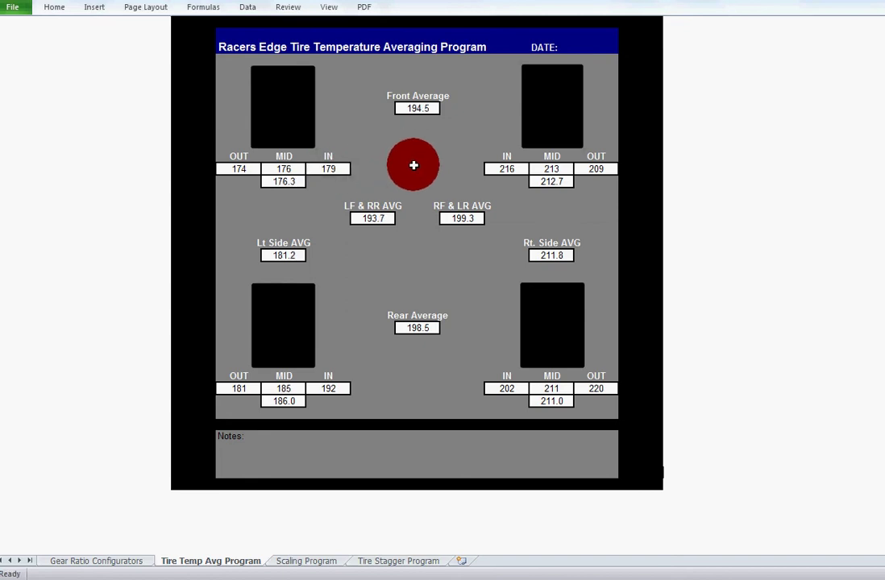
{"action": "left_click", "coordinate": [285, 167]}
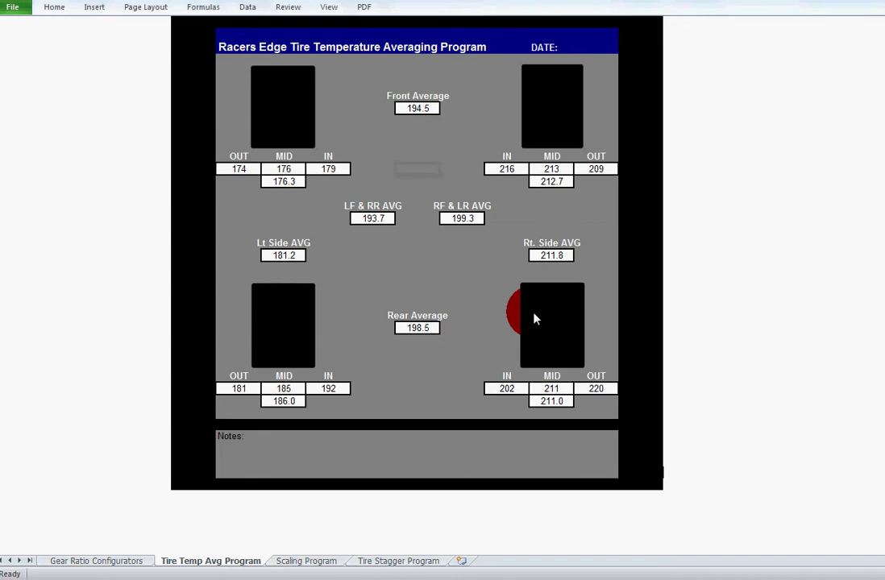
On the Scaling Program sheet, enter an LF Weight of 60, bringing Total Weight to 237.
{"action": "left_click", "coordinate": [317, 564]}
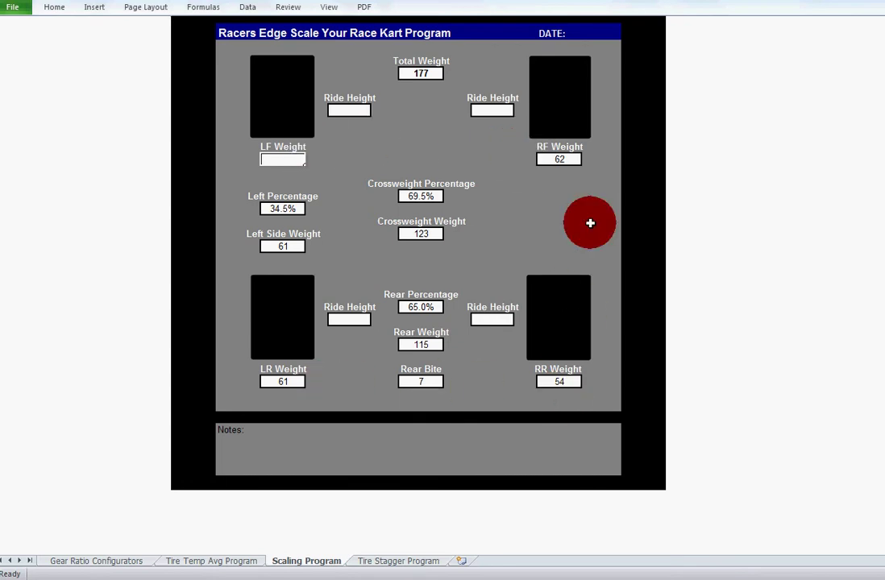
{"action": "double_click", "coordinate": [287, 159]}
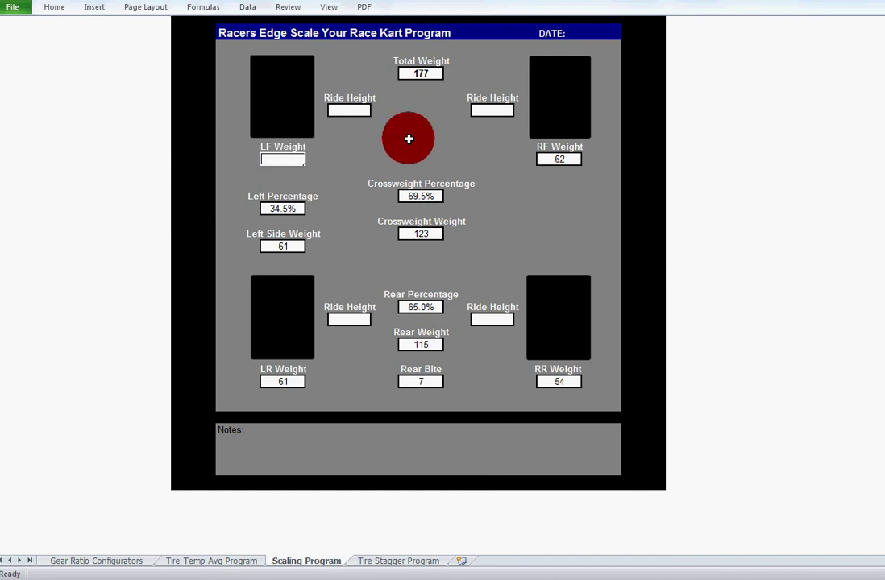
{"action": "type", "text": "60"}
{"action": "left_click", "coordinate": [410, 142]}
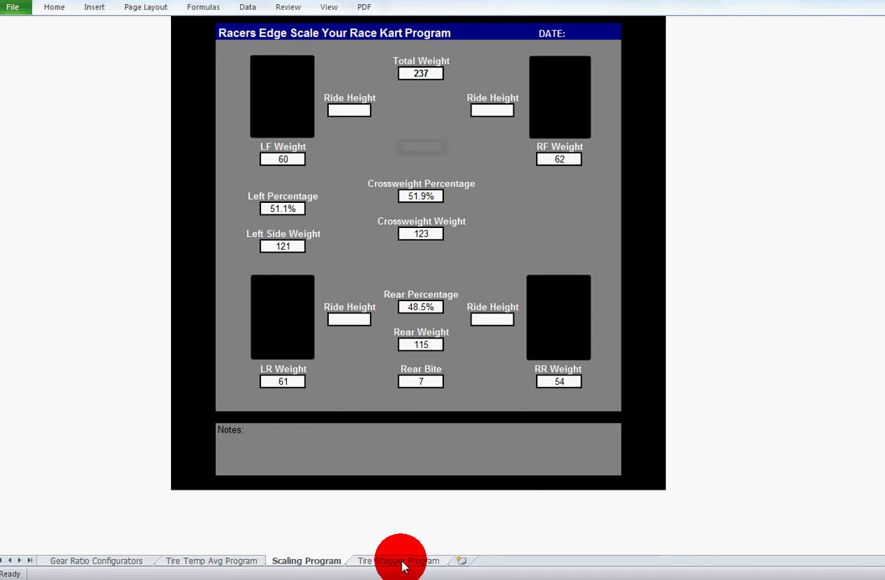
On the Tire Stagger Program sheet, change RF Roll Out to 38 for a 3.00 stagger.
{"action": "left_click", "coordinate": [404, 567]}
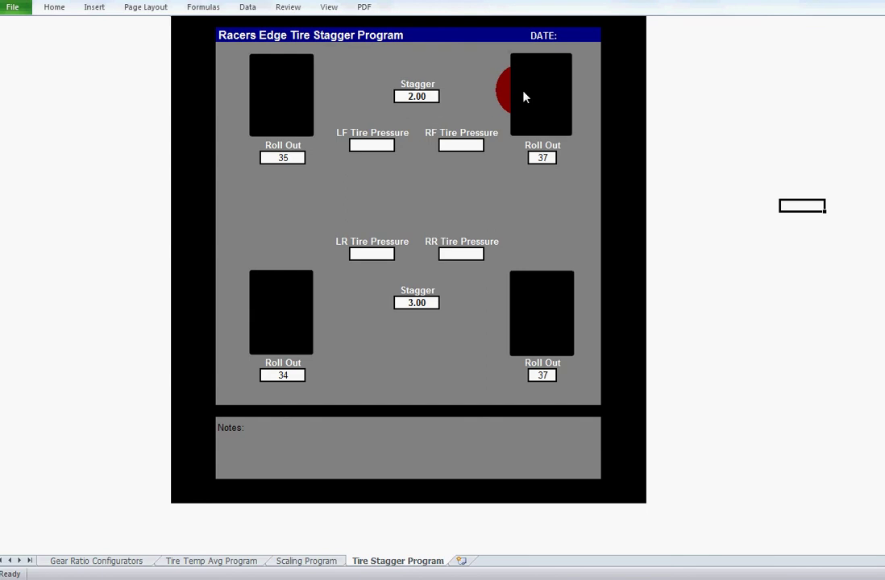
{"action": "key", "text": "BackSpace"}
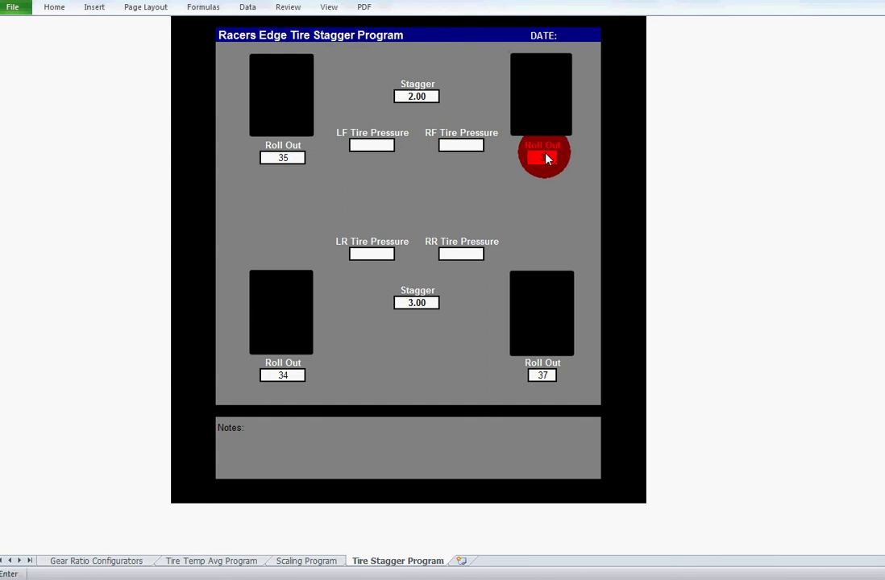
{"action": "type", "text": "38"}
{"action": "left_click", "coordinate": [468, 182]}
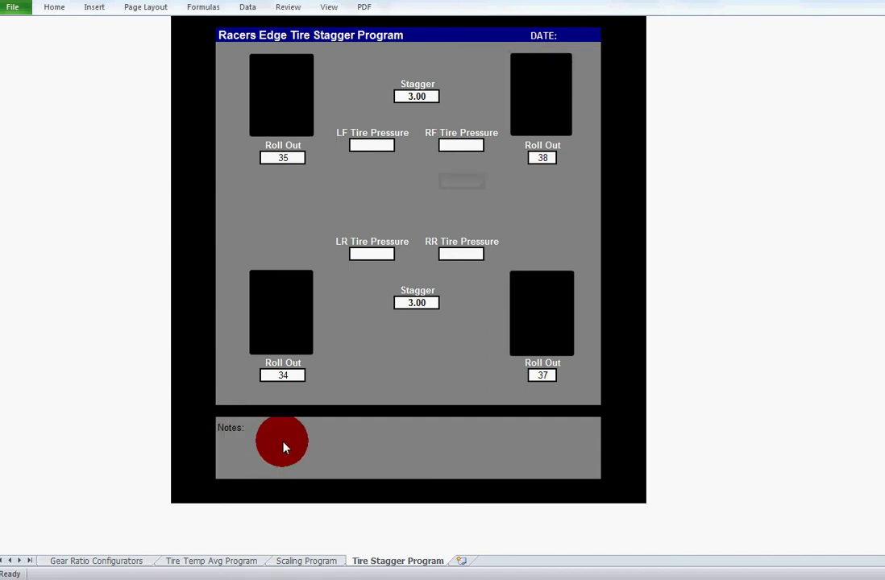
Flip through the Scaling, Tire Temp Avg and Gear Ratio Configurators sheets, ending on Tire Temp Avg.
{"action": "left_click", "coordinate": [309, 563]}
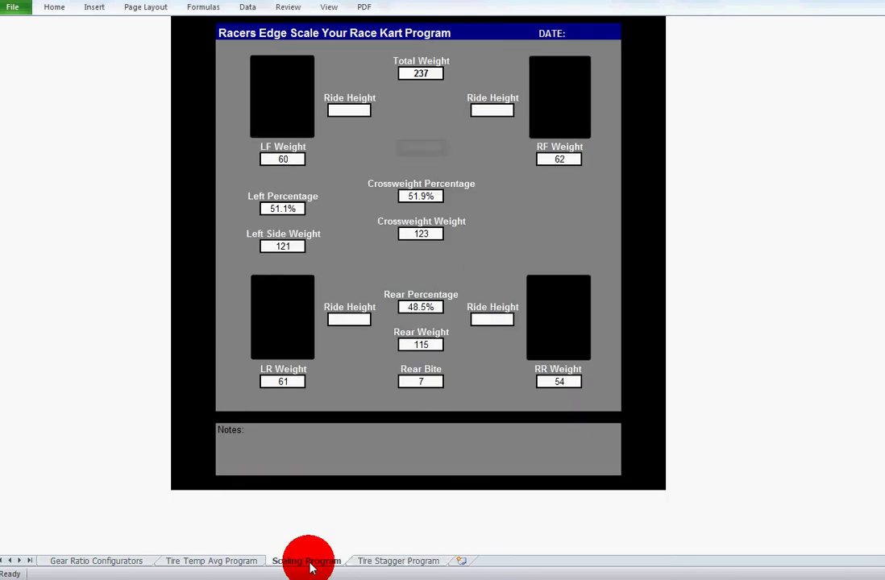
{"action": "left_click", "coordinate": [235, 564]}
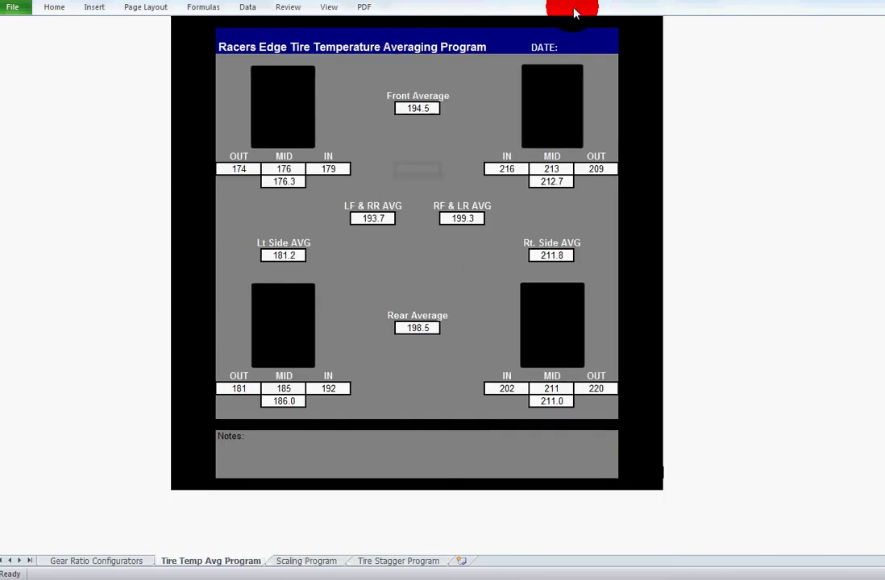
{"action": "left_click", "coordinate": [71, 564]}
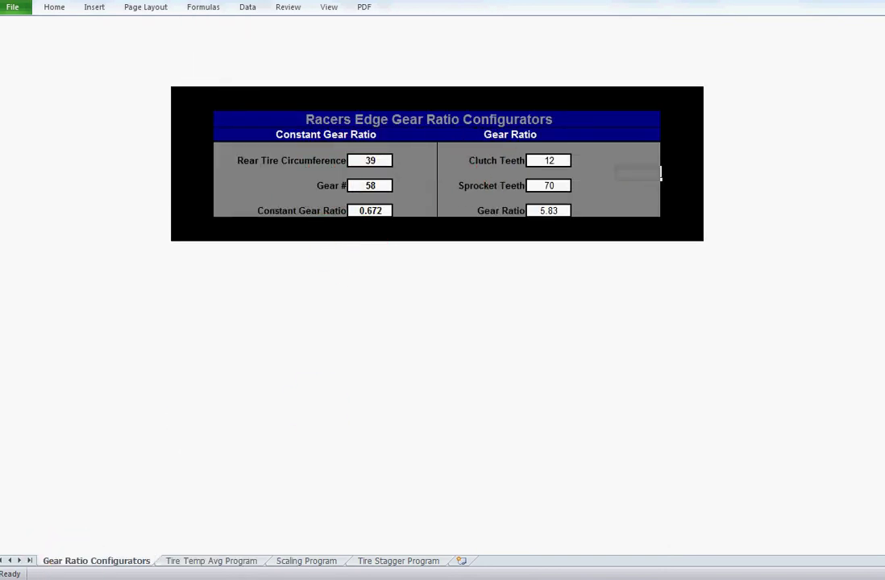
{"action": "left_click", "coordinate": [216, 566]}
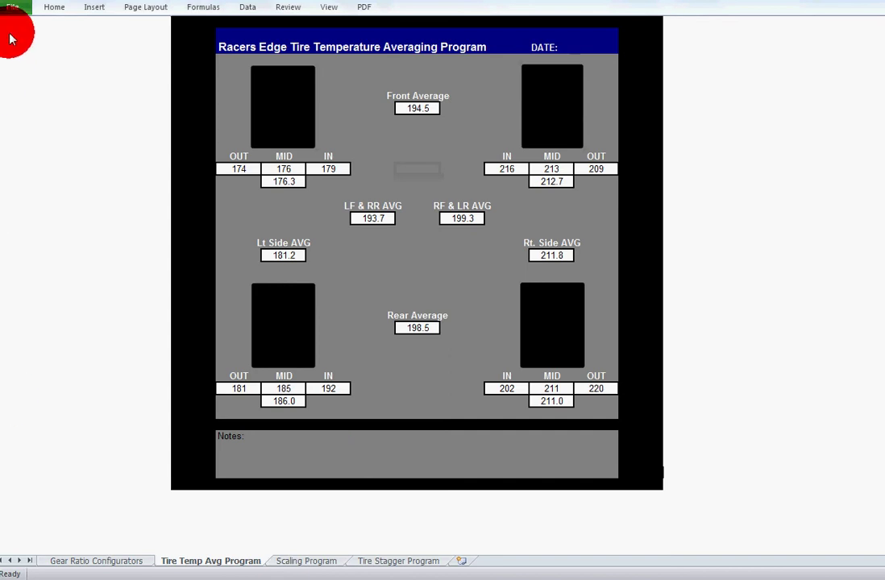
Save the workbook as 'Raceway Park 3-4-12' in the Race Kart Setups 2012 folder.
{"action": "left_click", "coordinate": [15, 8]}
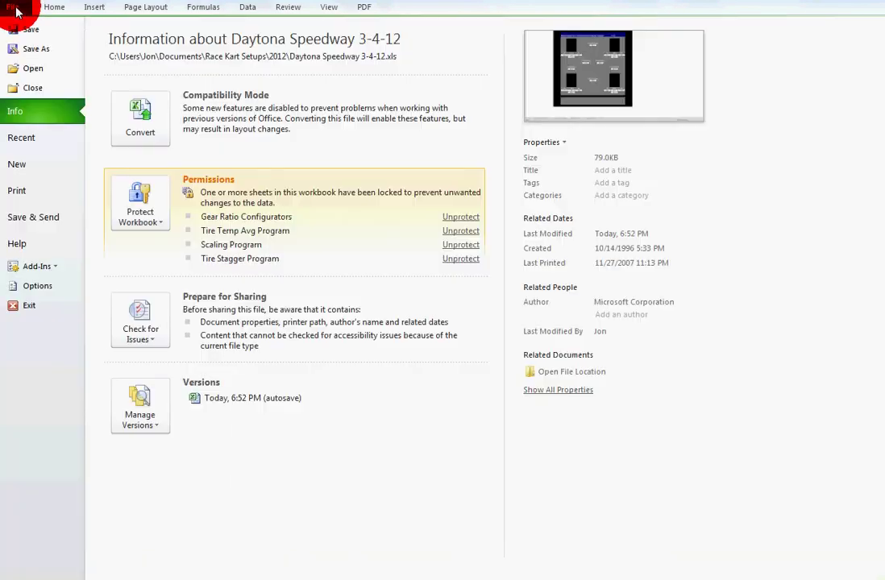
{"action": "left_click", "coordinate": [36, 50]}
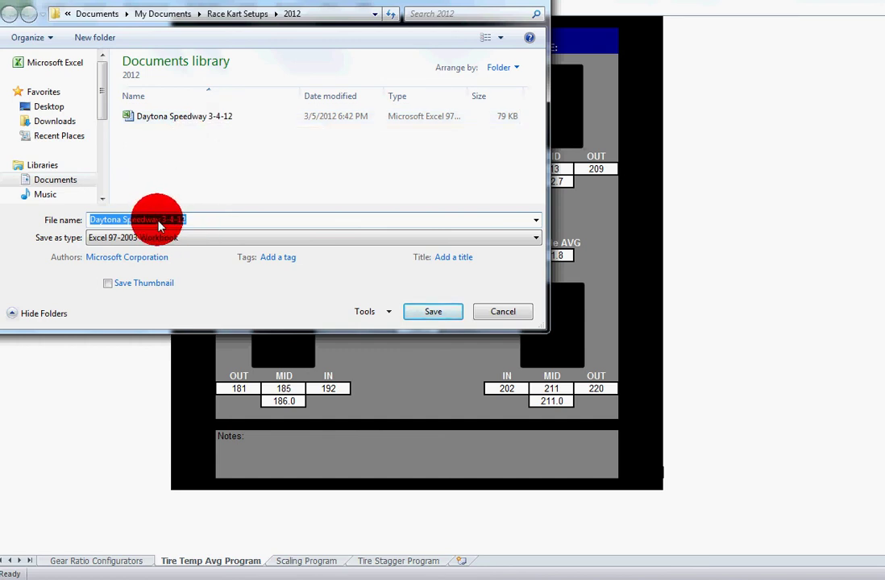
{"action": "left_click_drag", "start_coordinate": [159, 223], "coordinate": [27, 221]}
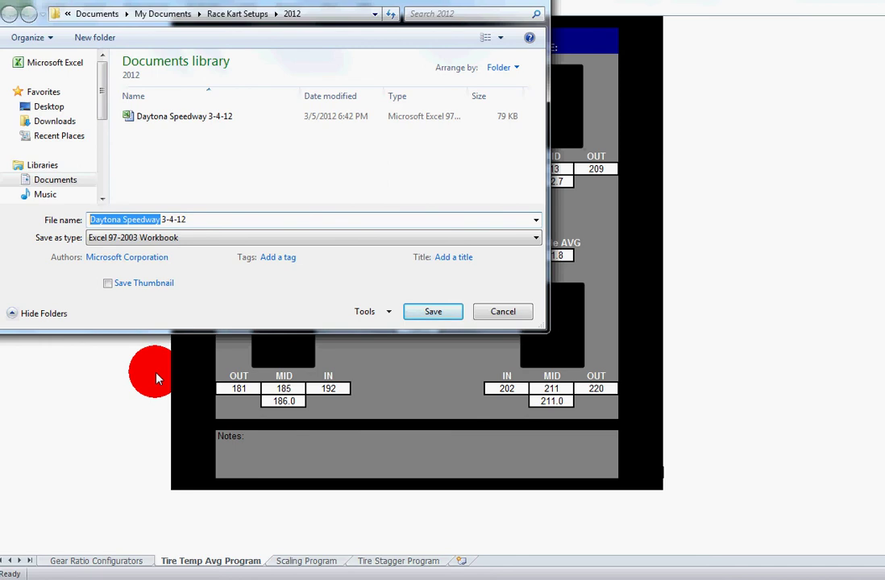
{"action": "type", "text": "RD"}
{"action": "key", "text": "BackSpace"}
{"action": "key", "text": "BackSpace"}
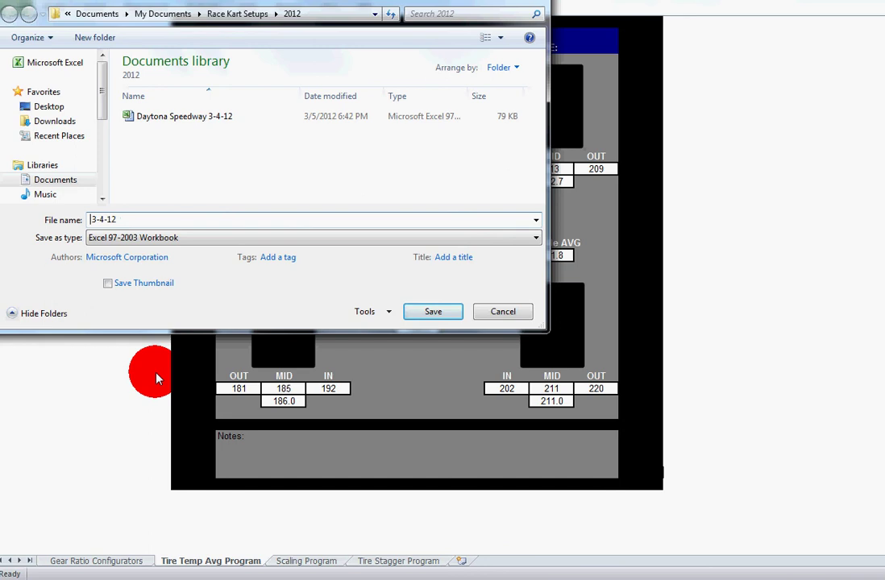
{"action": "type", "text": "Raceway park"}
{"action": "key", "text": "BackSpace"}
{"action": "key", "text": "BackSpace"}
{"action": "key", "text": "BackSpace"}
{"action": "key", "text": "BackSpace"}
{"action": "type", "text": "Park"}
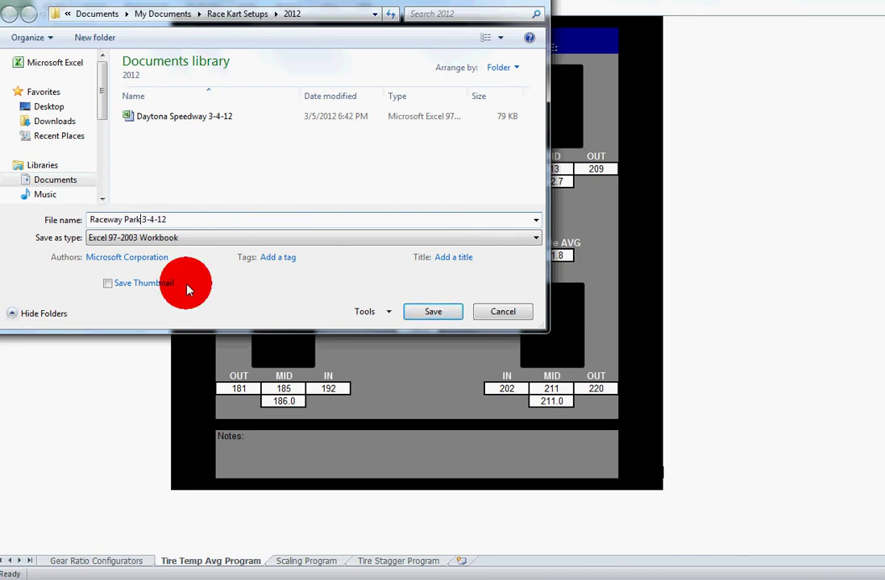
{"action": "left_click", "coordinate": [435, 312]}
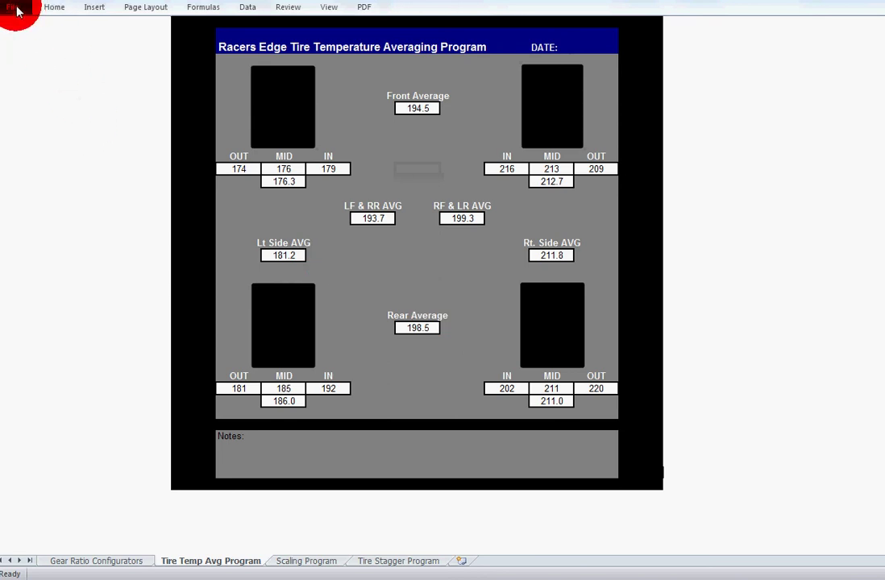
{"action": "left_click", "coordinate": [16, 10]}
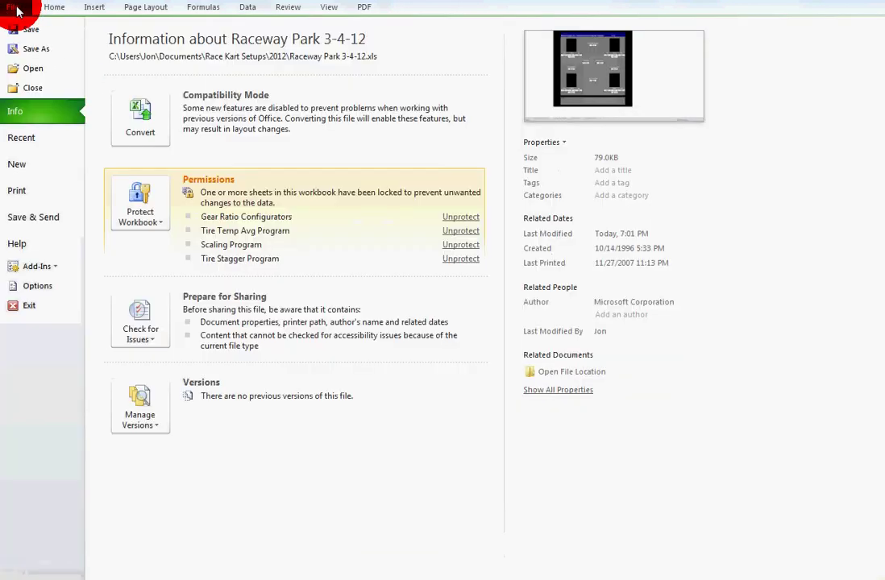
{"action": "left_click", "coordinate": [35, 49]}
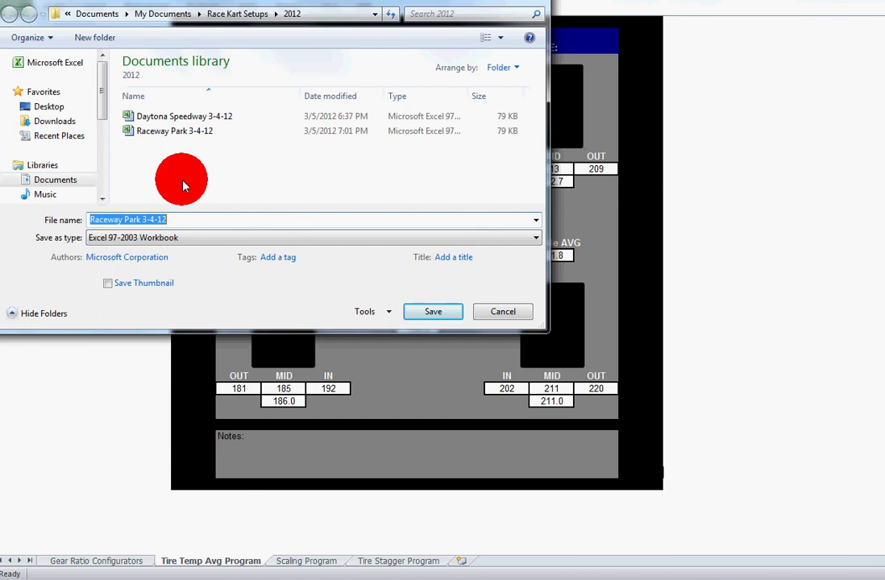
{"action": "left_click", "coordinate": [507, 314]}
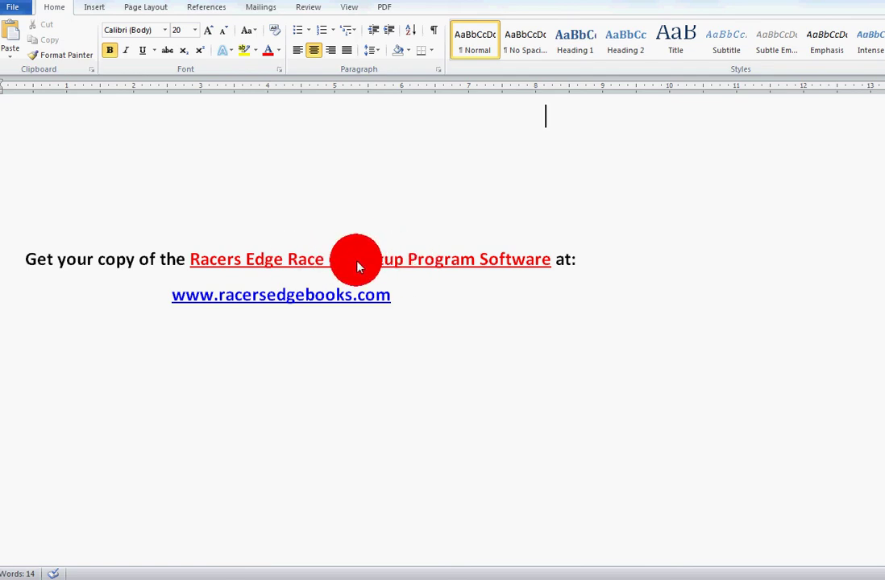
Replace 'Race Car' with 'Kart' in the red promo link text.
{"action": "left_click_drag", "start_coordinate": [357, 265], "coordinate": [292, 270]}
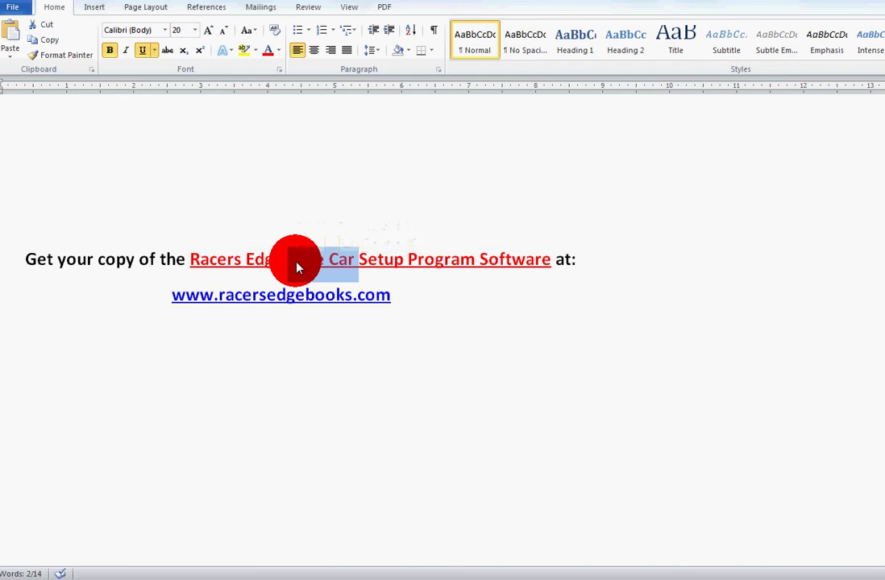
{"action": "key", "text": "Delete"}
{"action": "type", "text": "Kart"}
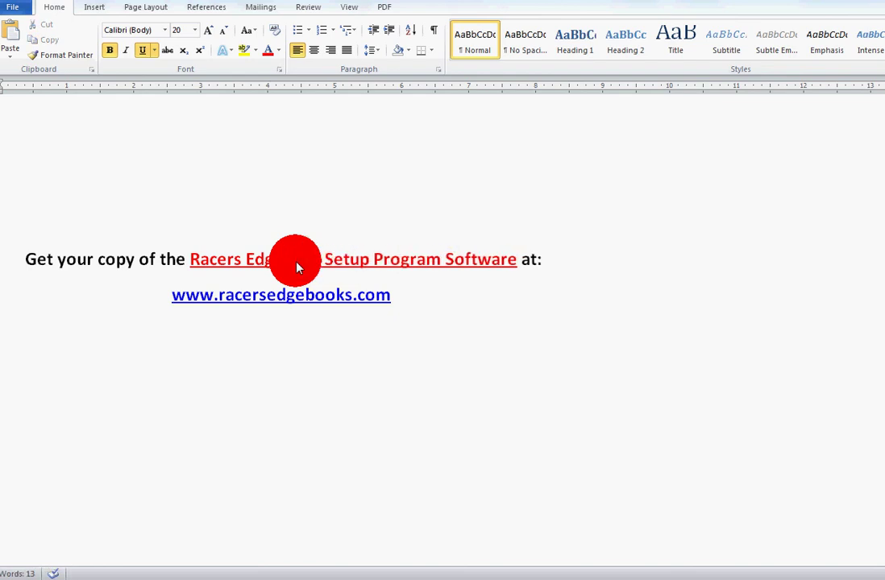
{"action": "left_click", "coordinate": [445, 302]}
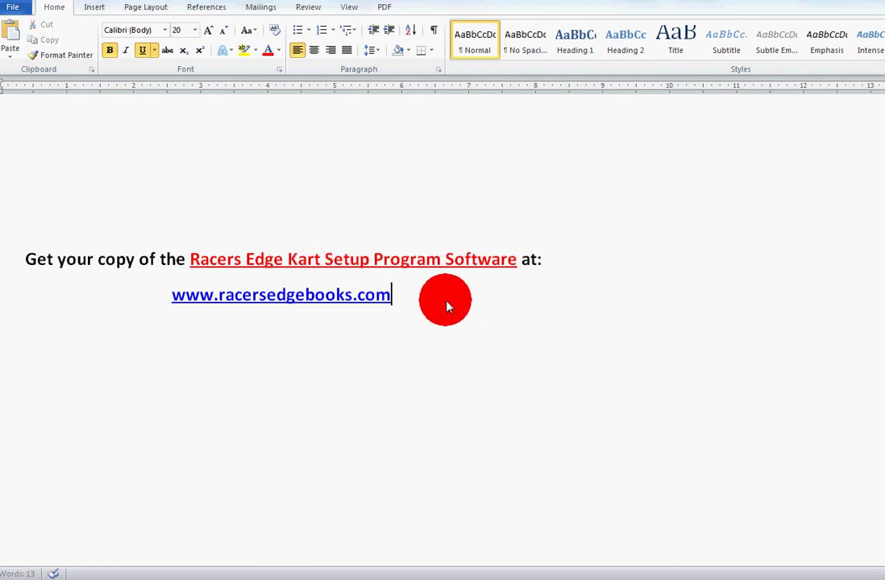